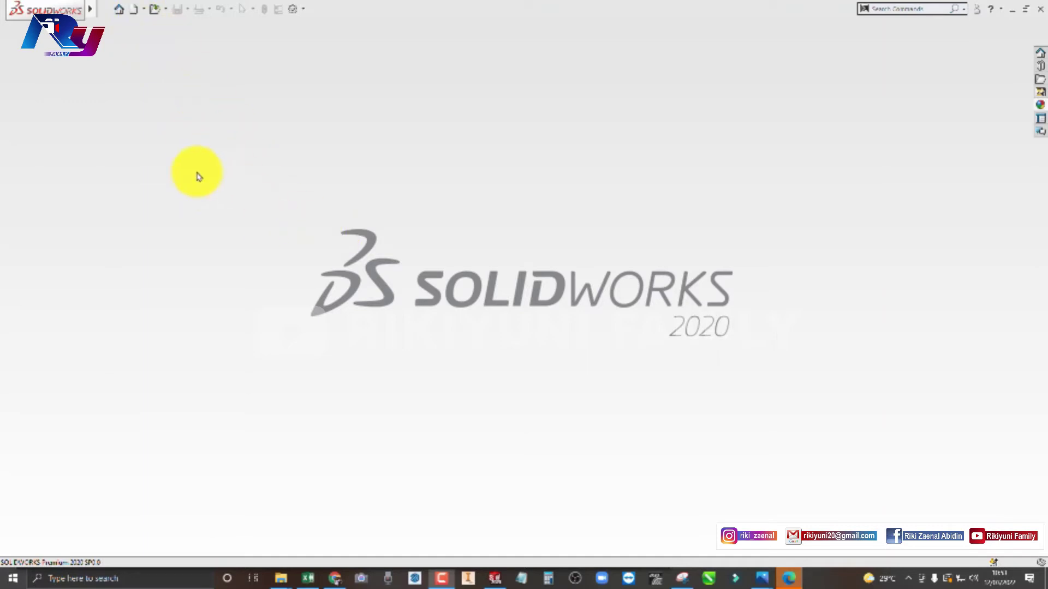
Create a new assembly document, getting past both low-memory warnings.
{"action": "left_click", "coordinate": [142, 14]}
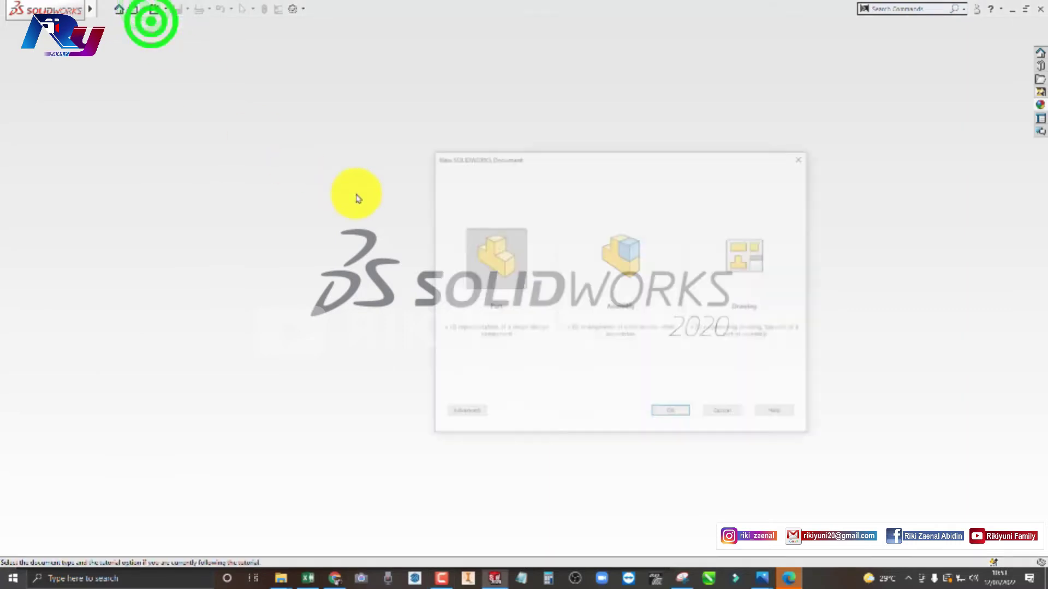
{"action": "left_click", "coordinate": [634, 256]}
{"action": "left_click", "coordinate": [679, 419]}
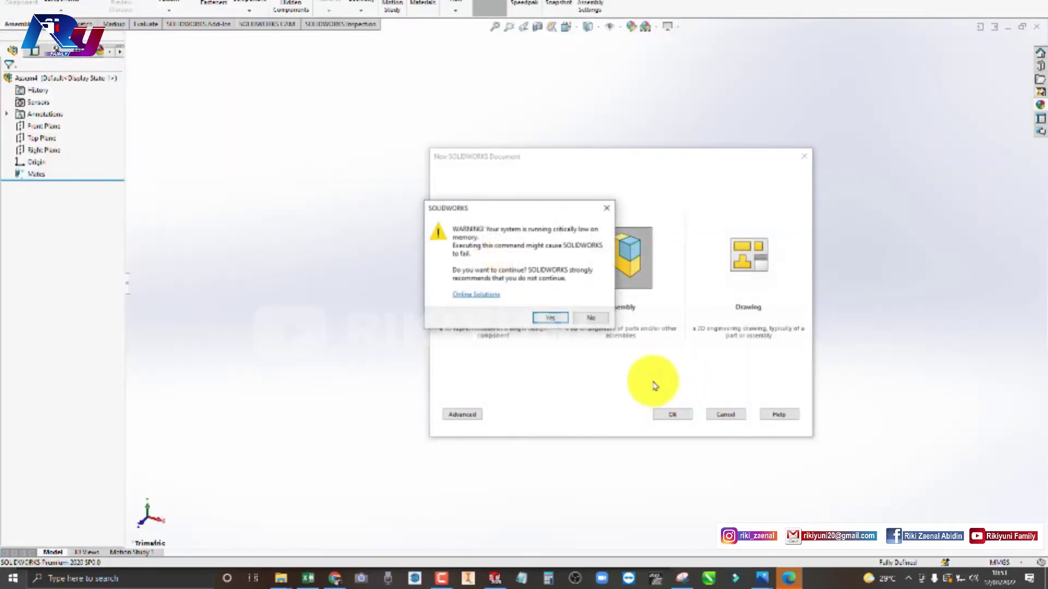
{"action": "left_click", "coordinate": [550, 317]}
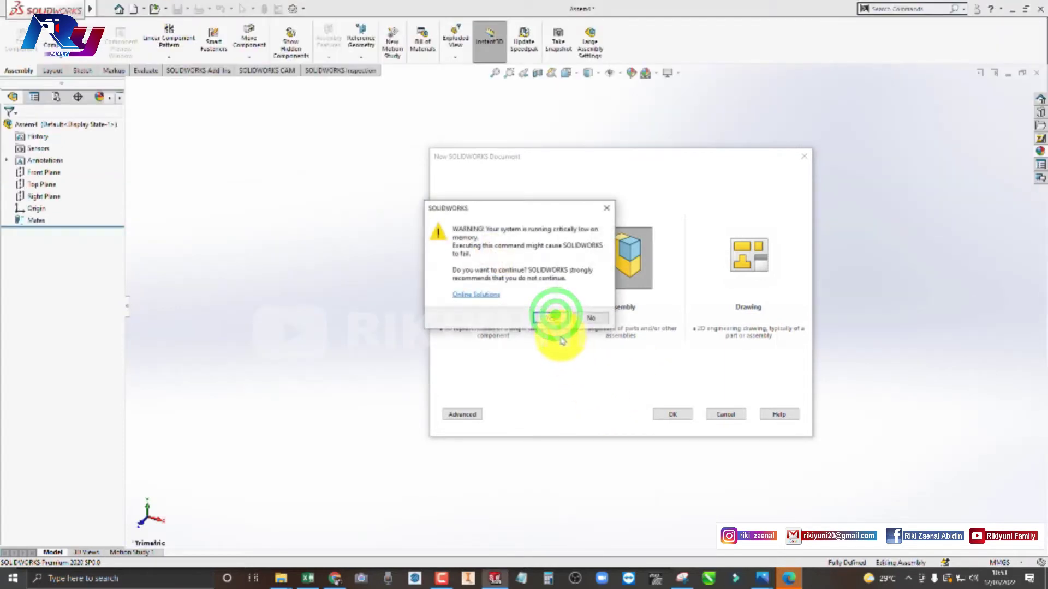
{"action": "left_click", "coordinate": [557, 319]}
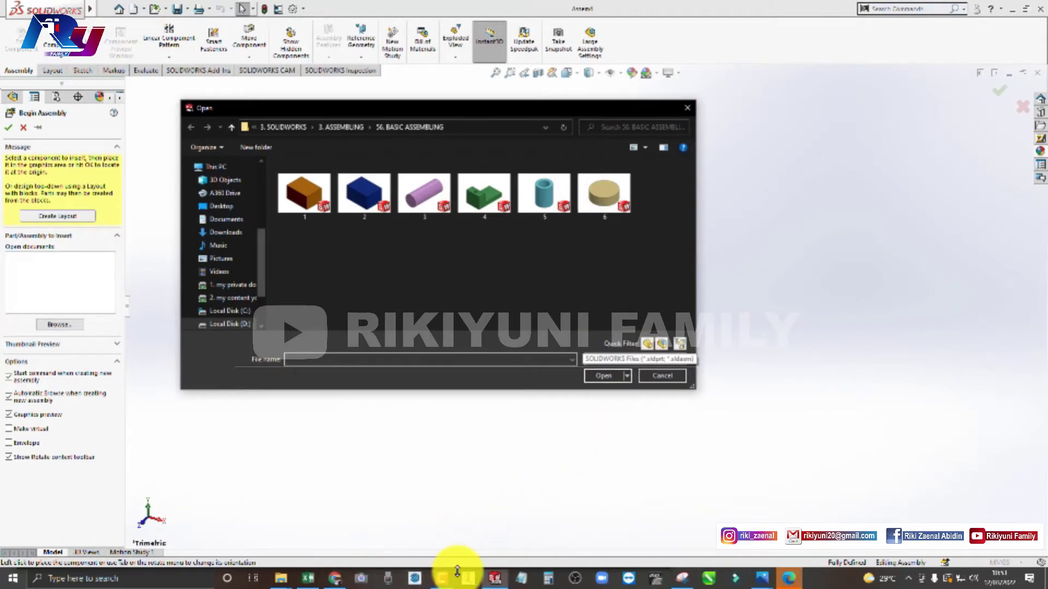
Open part files 5 and 6 from the 56. BASIC ASSEMBLING folder for insertion.
{"action": "left_click", "coordinate": [442, 578]}
{"action": "left_click", "coordinate": [994, 516]}
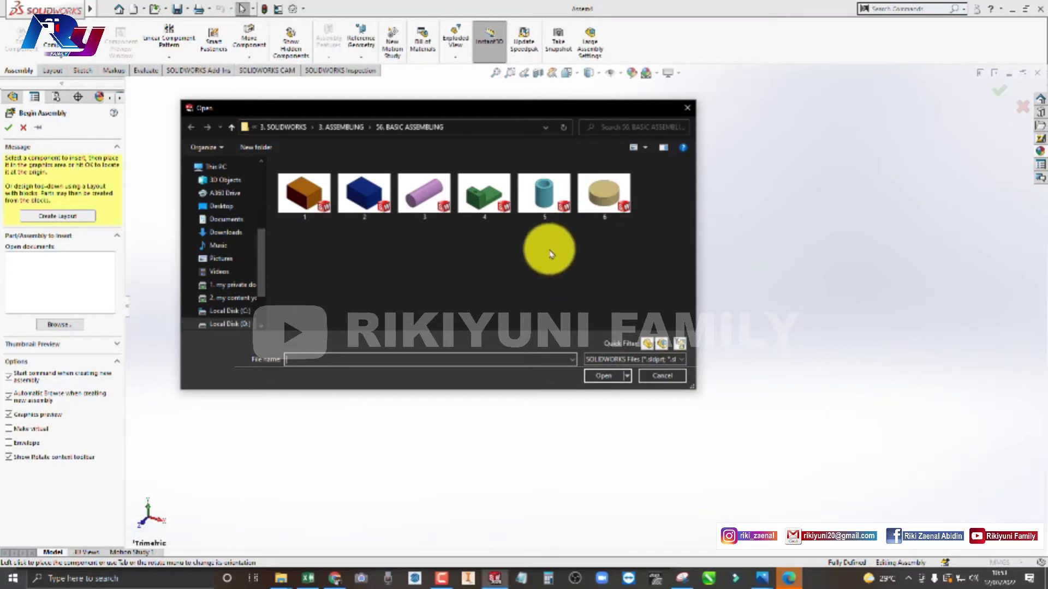
{"action": "left_click_drag", "start_coordinate": [545, 244], "coordinate": [627, 194]}
{"action": "left_click", "coordinate": [609, 376]}
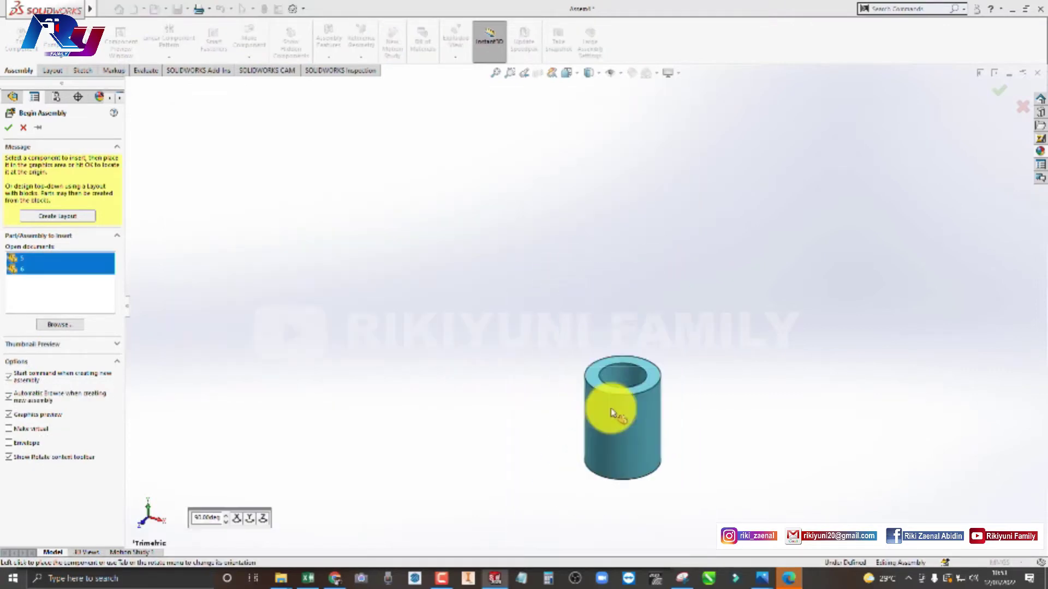
Place the tube in the assembly and set it to Float.
{"action": "left_click", "coordinate": [622, 358]}
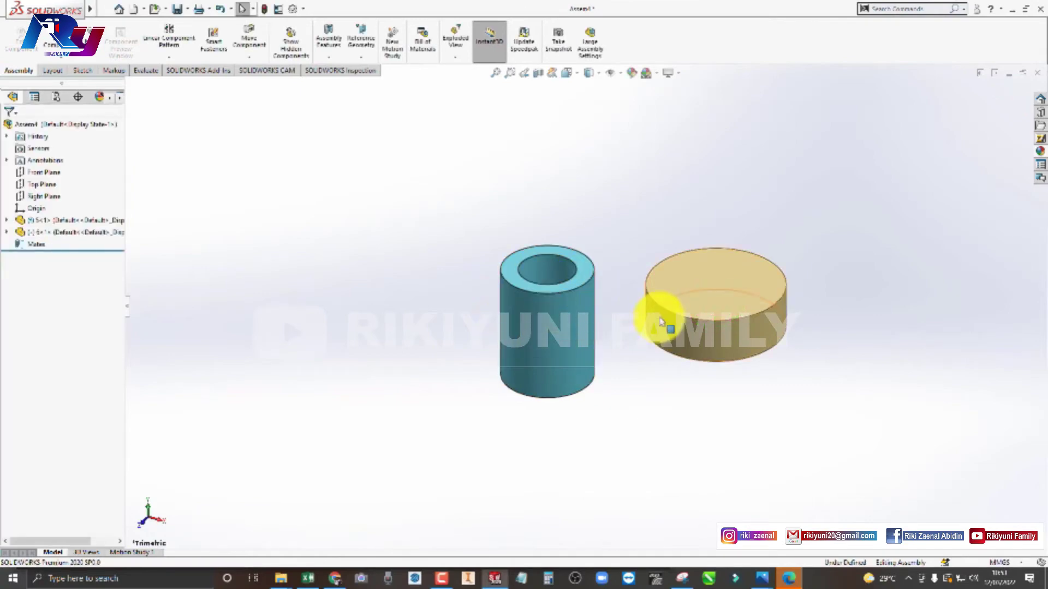
{"action": "left_click", "coordinate": [541, 316]}
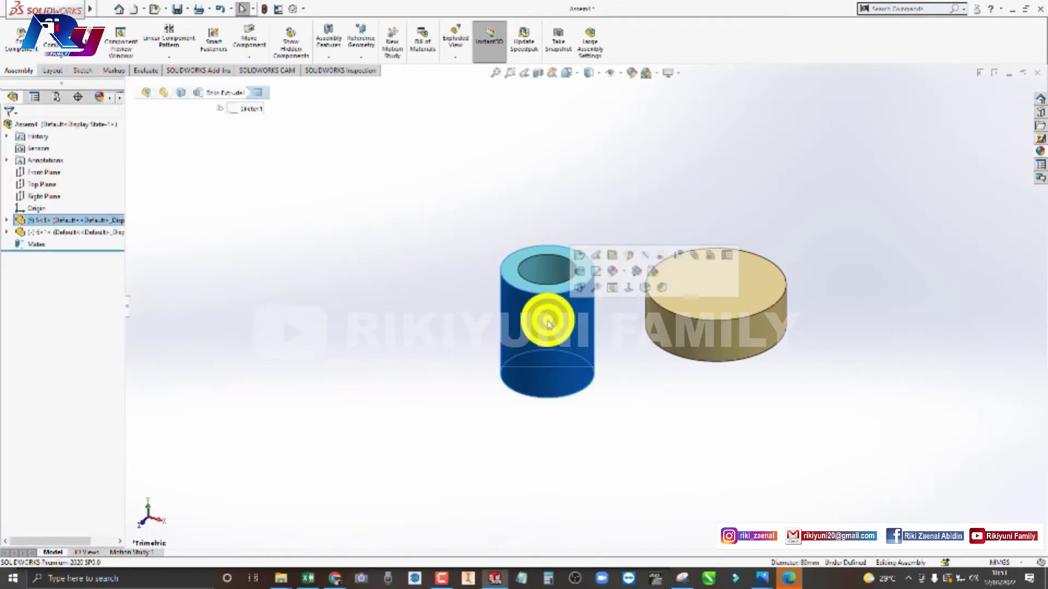
{"action": "right_click", "coordinate": [544, 319]}
{"action": "left_click", "coordinate": [594, 382]}
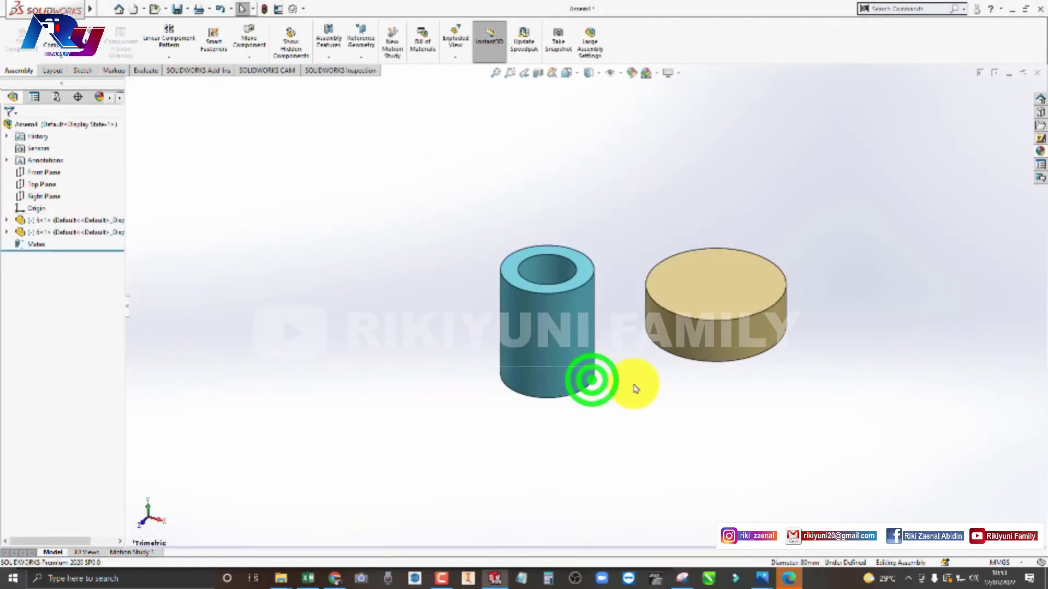
{"action": "left_click", "coordinate": [634, 383]}
Fix the disc in place and move the tube up-left of it.
{"action": "left_click", "coordinate": [692, 333]}
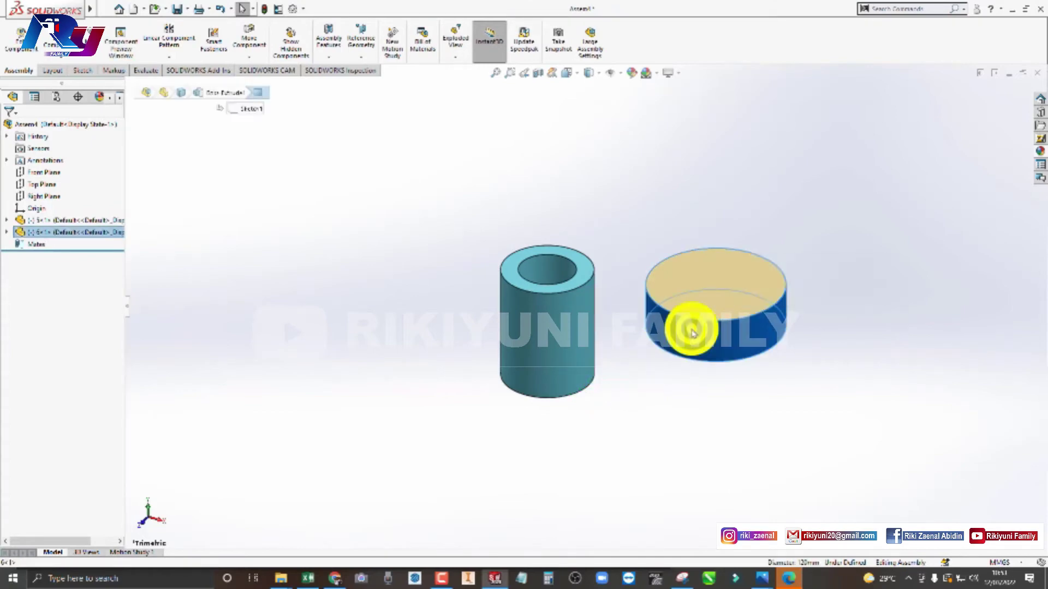
{"action": "right_click", "coordinate": [692, 333]}
{"action": "left_click", "coordinate": [716, 369]}
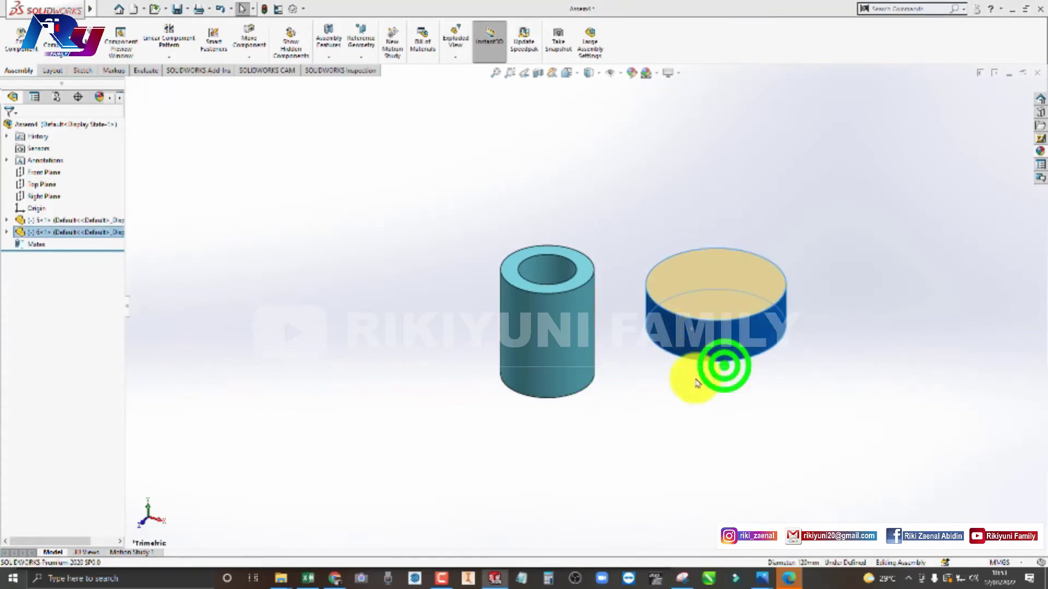
{"action": "left_click", "coordinate": [642, 422]}
{"action": "left_click", "coordinate": [548, 334]}
{"action": "mouse_move", "coordinate": [604, 244]}
{"action": "left_mouse_down"}
{"action": "mouse_move", "coordinate": [484, 218]}
{"action": "mouse_move", "coordinate": [779, 218]}
{"action": "mouse_move", "coordinate": [562, 192]}
{"action": "left_mouse_up"}
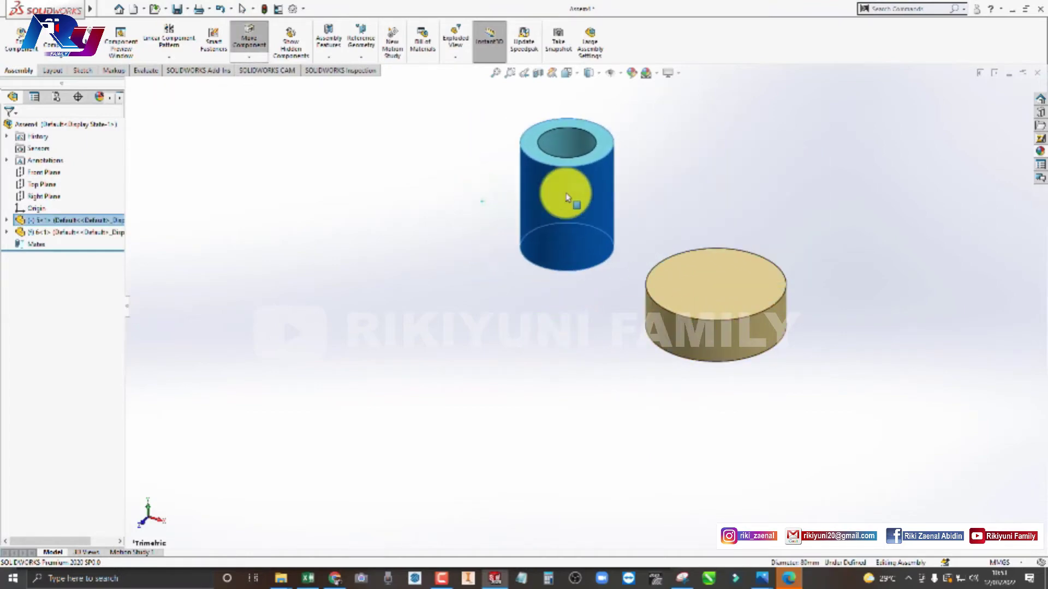
{"action": "scroll", "coordinate": [732, 258], "scroll_direction": "down", "scroll_amount": 3}
{"action": "scroll", "coordinate": [732, 259], "scroll_direction": "up", "scroll_amount": 3}
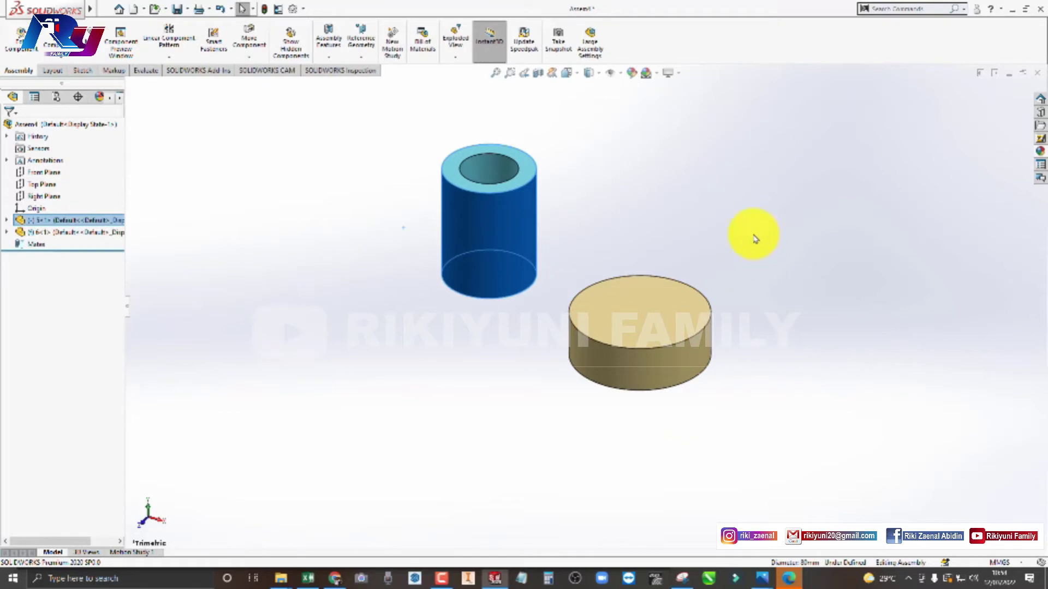
{"action": "scroll", "coordinate": [747, 245], "scroll_direction": "down", "scroll_amount": 1}
{"action": "scroll", "coordinate": [744, 251], "scroll_direction": "down", "scroll_amount": 1}
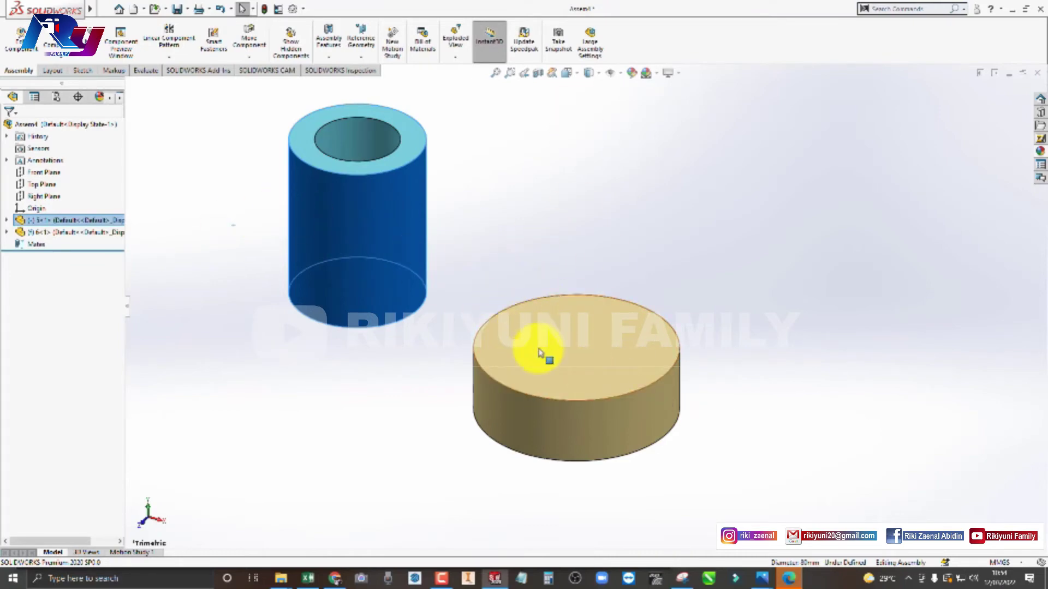
{"action": "left_click", "coordinate": [407, 371]}
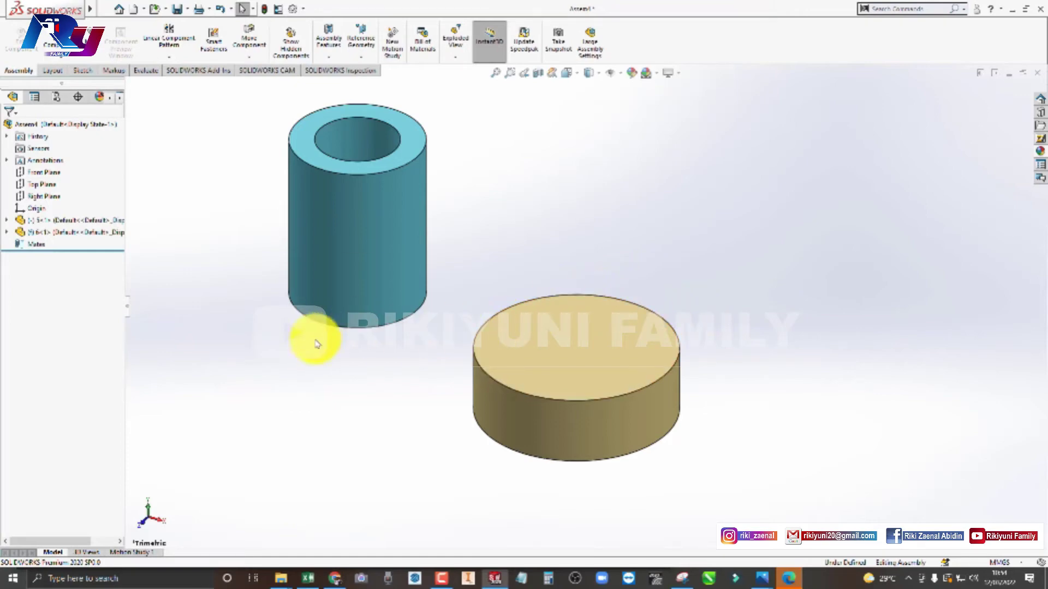
{"action": "left_click", "coordinate": [317, 392]}
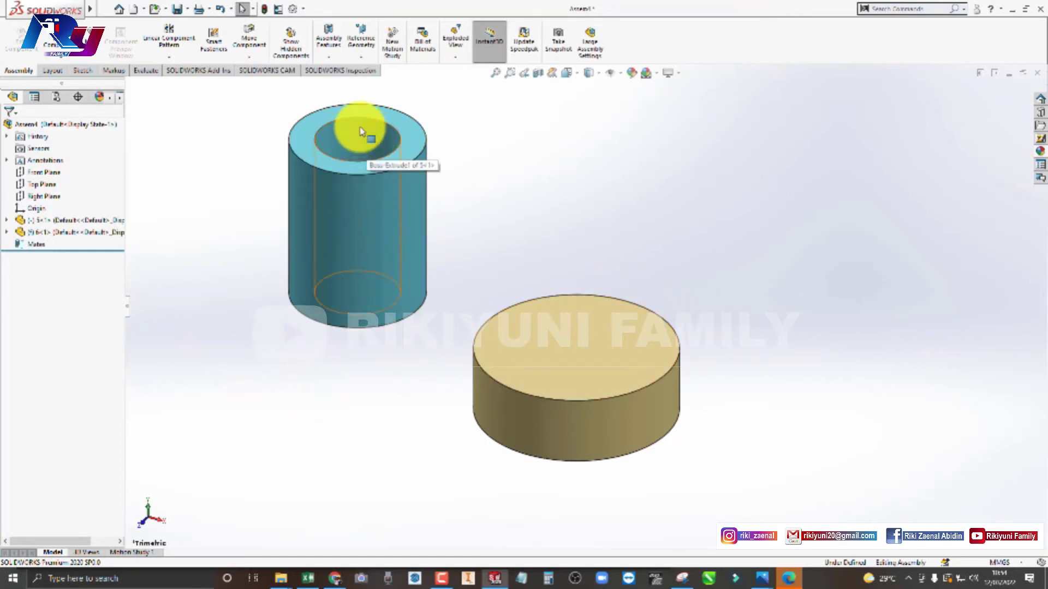
Mate the tube's outer face concentric to the disc's side face, then lift the tube above.
{"action": "left_click", "coordinate": [361, 230]}
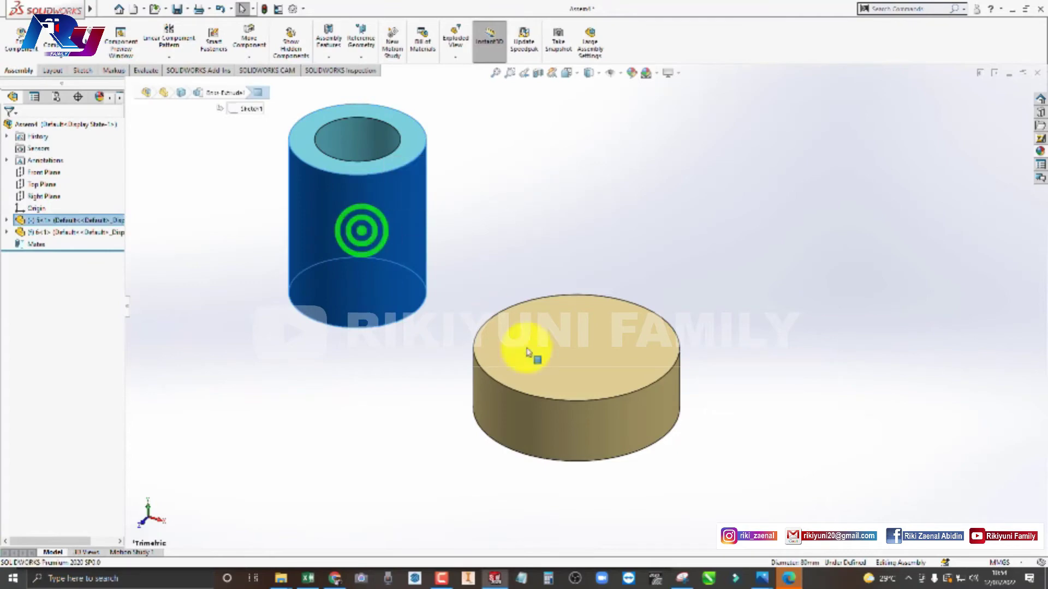
{"action": "left_click", "coordinate": [573, 404]}
{"action": "left_click", "coordinate": [573, 145]}
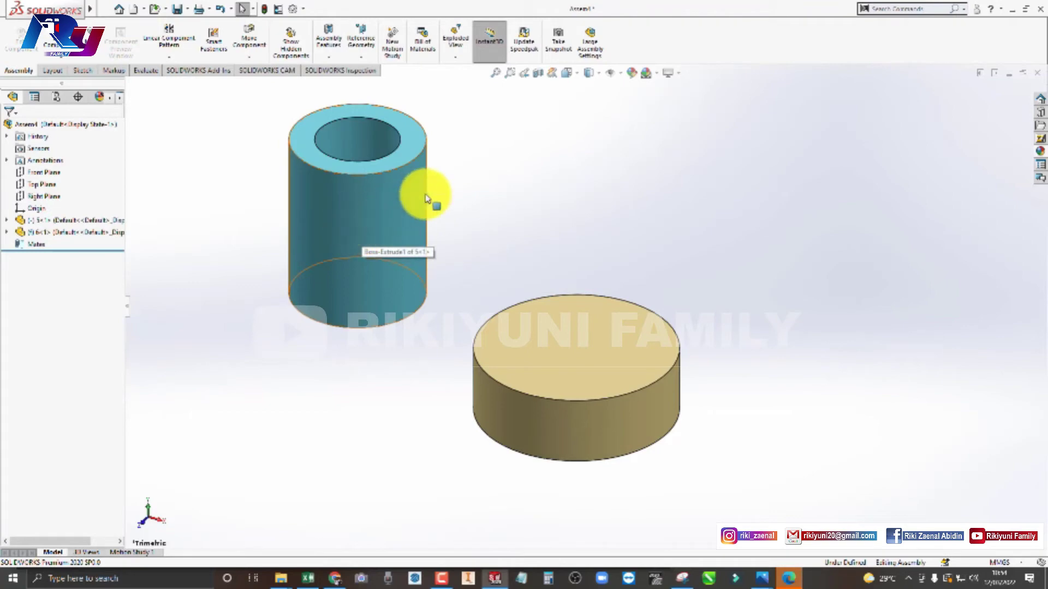
{"action": "left_click", "coordinate": [334, 214]}
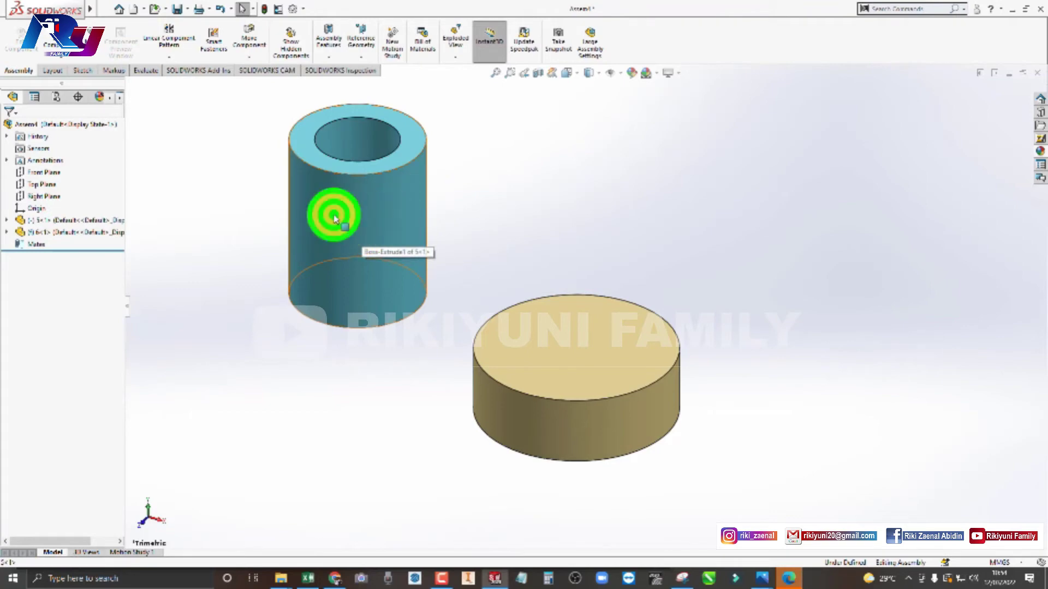
{"action": "left_click", "coordinate": [532, 431], "text": "ctrl"}
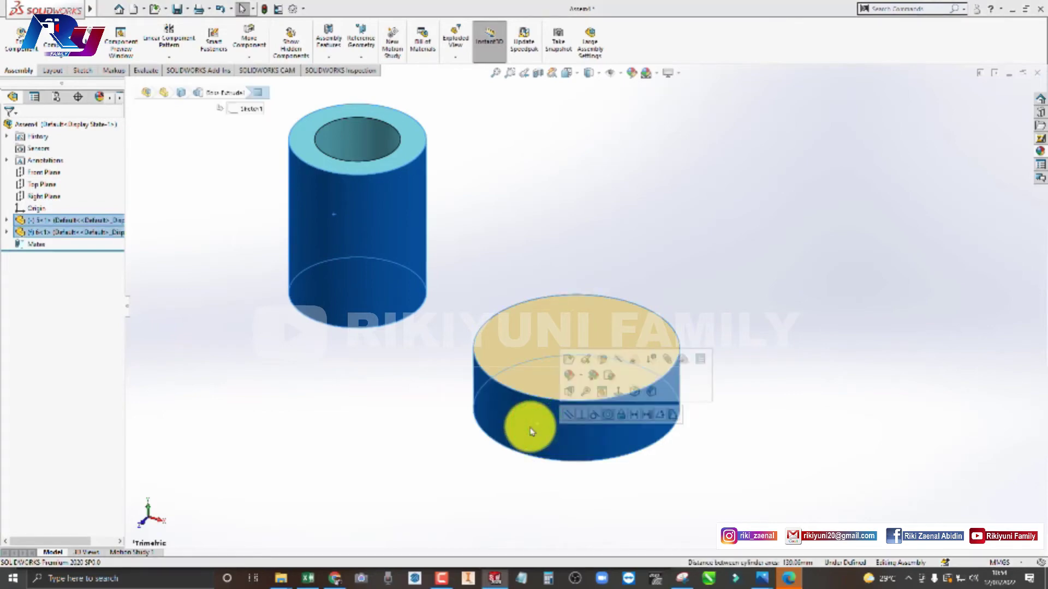
{"action": "left_click", "coordinate": [610, 419]}
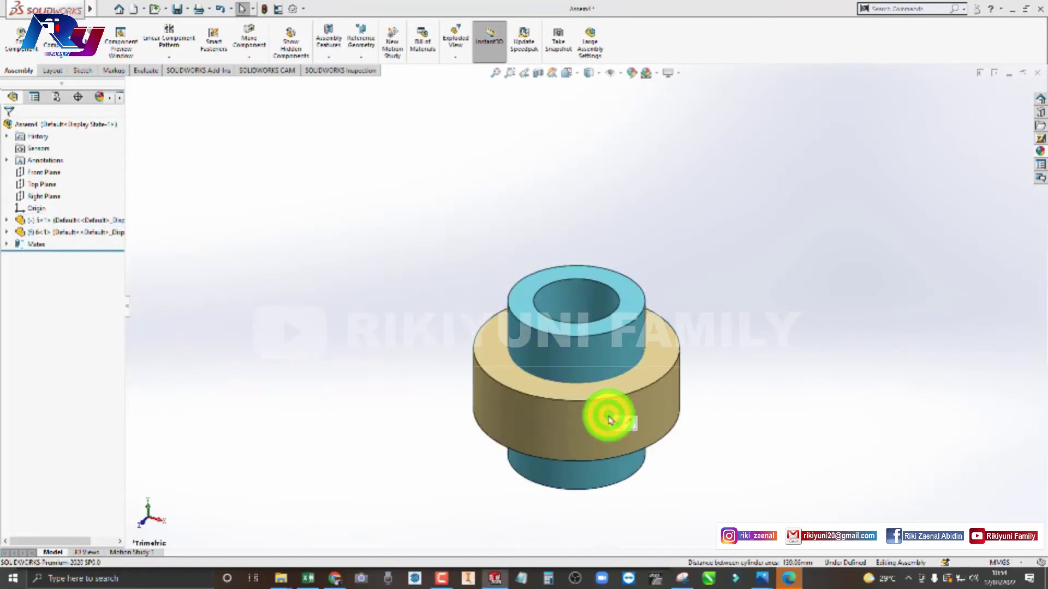
{"action": "mouse_move", "coordinate": [584, 362]}
{"action": "left_mouse_down"}
{"action": "mouse_move", "coordinate": [554, 112]}
{"action": "mouse_move", "coordinate": [604, 311]}
{"action": "mouse_move", "coordinate": [573, 82]}
{"action": "mouse_move", "coordinate": [650, 510]}
{"action": "mouse_move", "coordinate": [622, 280]}
{"action": "mouse_move", "coordinate": [555, 99]}
{"action": "left_mouse_up"}
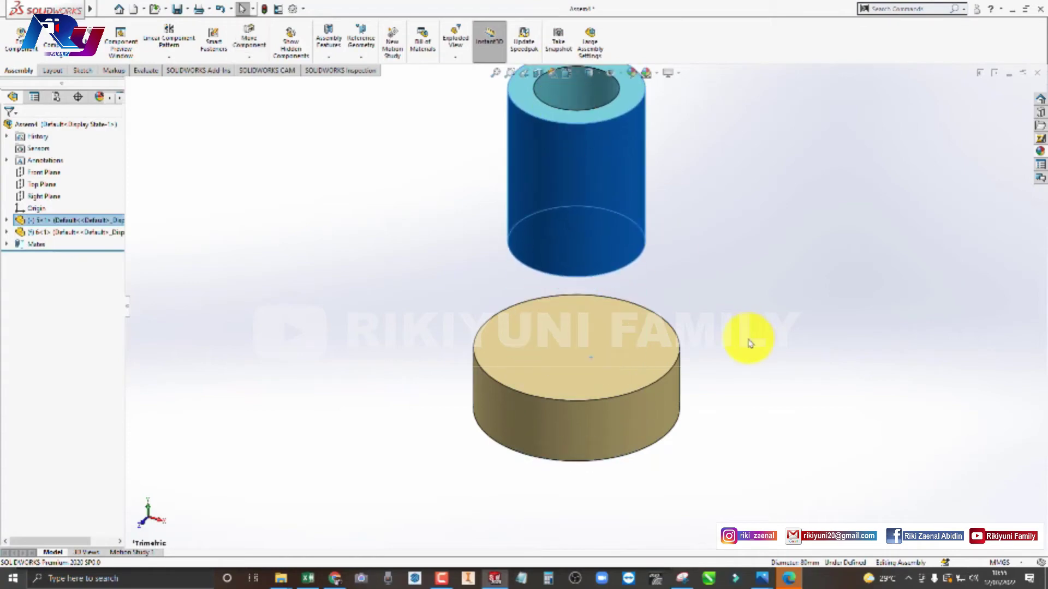
Mate the tube's bottom ring face flush against the disc's top face.
{"action": "left_click", "coordinate": [642, 333]}
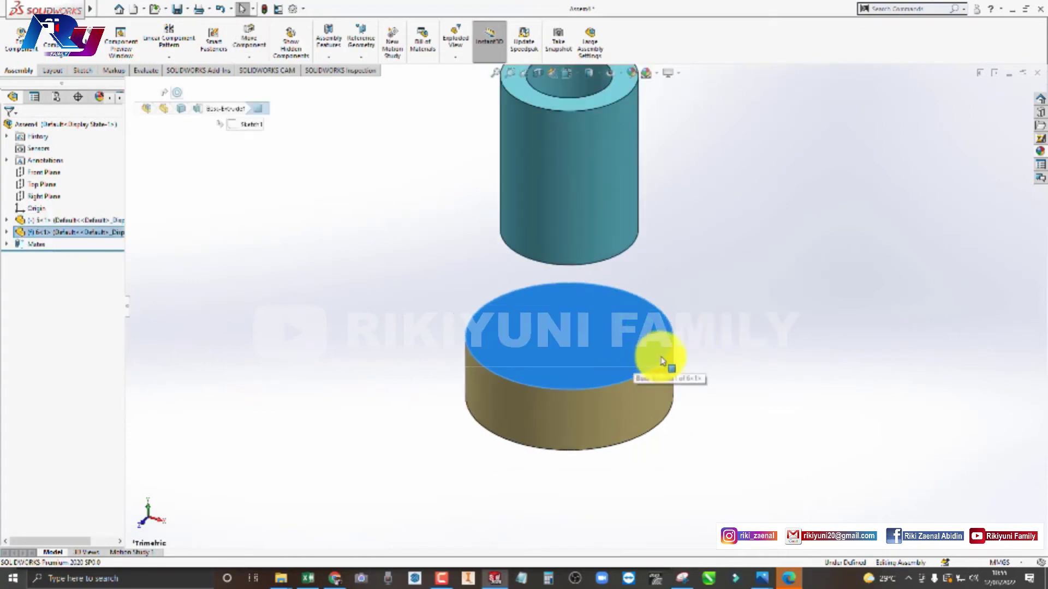
{"action": "mouse_move", "coordinate": [617, 344]}
{"action": "middle_mouse_down"}
{"action": "mouse_move", "coordinate": [615, 300]}
{"action": "mouse_move", "coordinate": [604, 288]}
{"action": "mouse_move", "coordinate": [630, 191]}
{"action": "middle_mouse_up"}
{"action": "left_click", "coordinate": [629, 188], "text": "ctrl"}
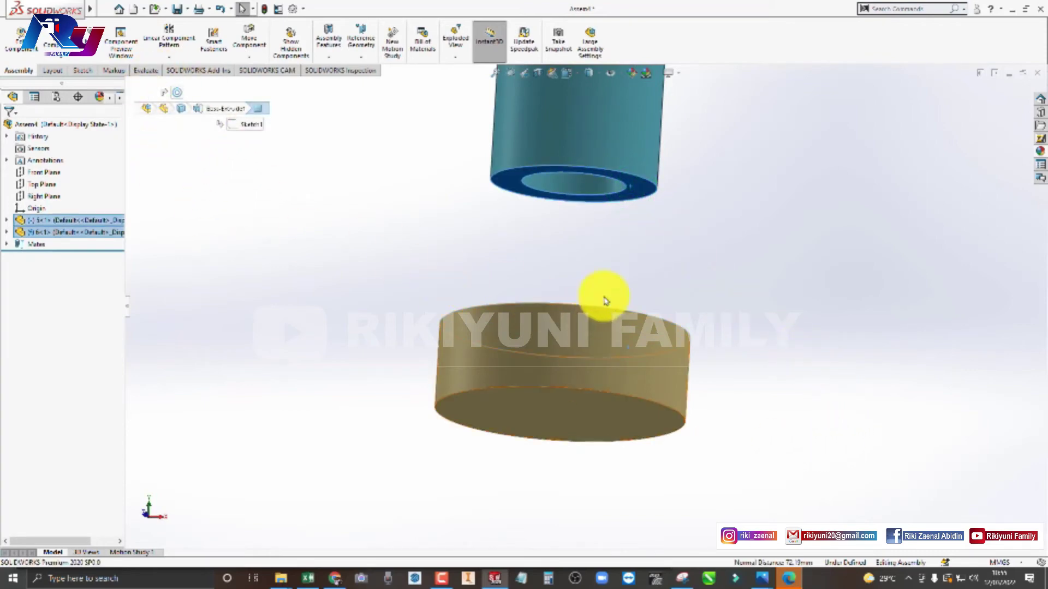
{"action": "left_click", "coordinate": [615, 271]}
{"action": "left_click", "coordinate": [633, 185]}
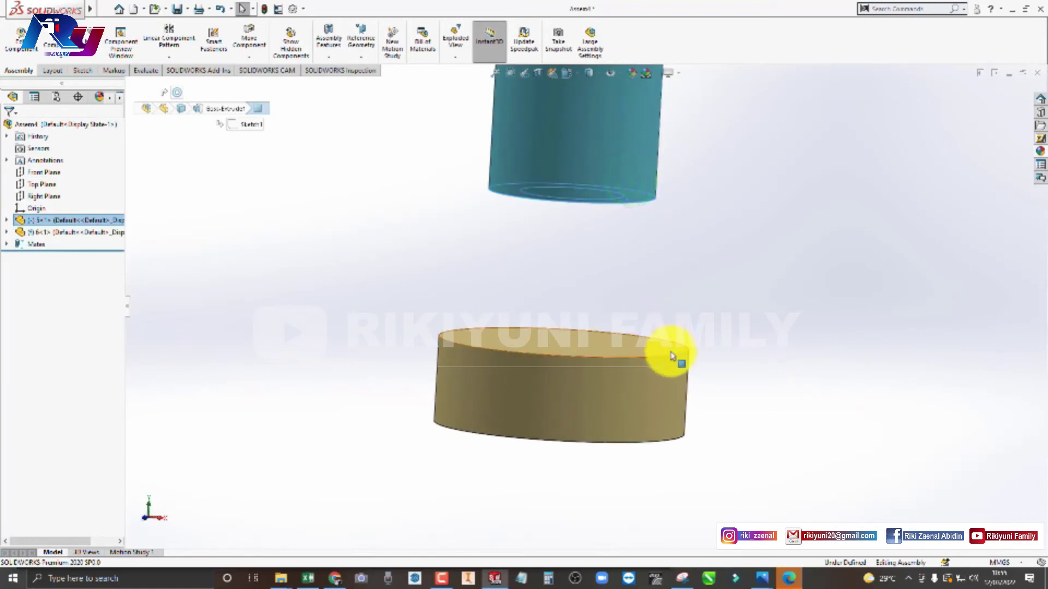
{"action": "left_click", "coordinate": [664, 351], "text": "ctrl"}
{"action": "left_click", "coordinate": [695, 339]}
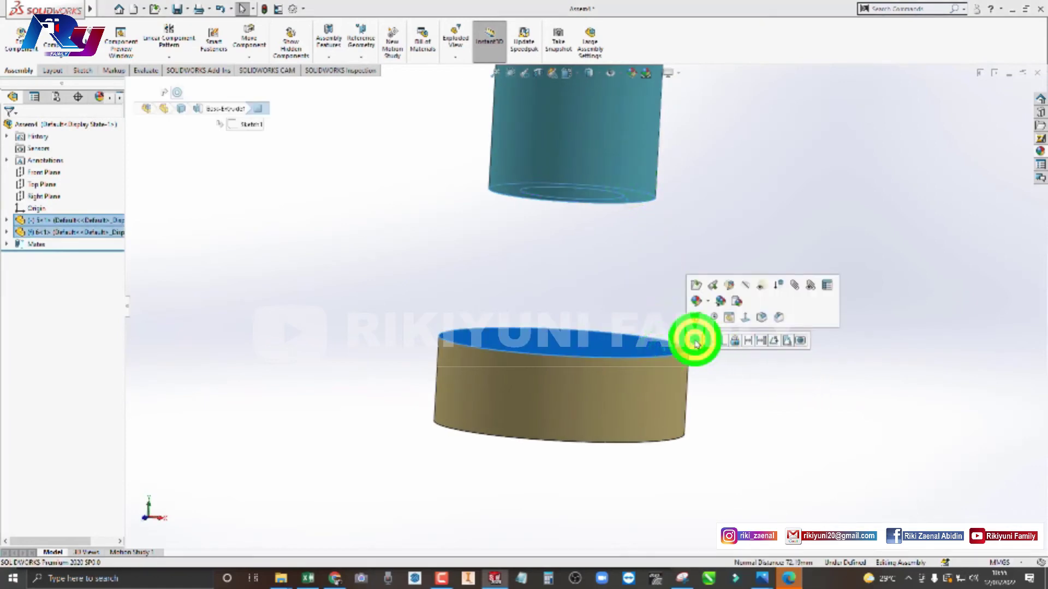
Orbit the assembly and inspect the tube seated on the disc.
{"action": "mouse_move", "coordinate": [679, 304]}
{"action": "middle_mouse_down"}
{"action": "mouse_move", "coordinate": [573, 367]}
{"action": "mouse_move", "coordinate": [632, 326]}
{"action": "mouse_move", "coordinate": [584, 339]}
{"action": "middle_mouse_up"}
{"action": "left_click", "coordinate": [584, 328]}
{"action": "left_click", "coordinate": [718, 263]}
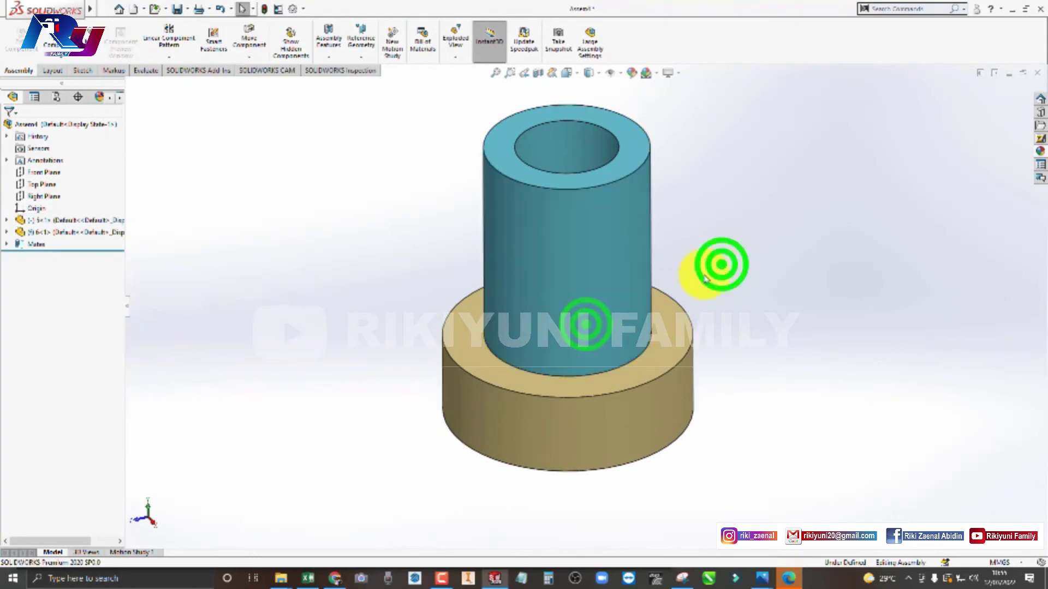
{"action": "left_click", "coordinate": [625, 270]}
{"action": "left_click", "coordinate": [779, 274]}
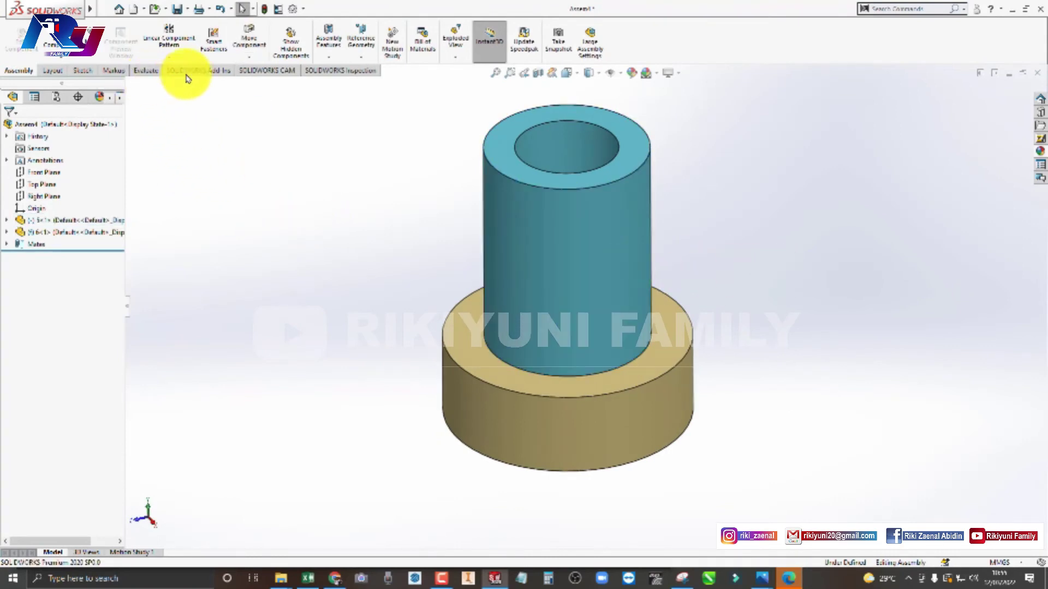
Expand Mates in the FeatureManager tree and edit the Concentric1 mate.
{"action": "left_click", "coordinate": [6, 244]}
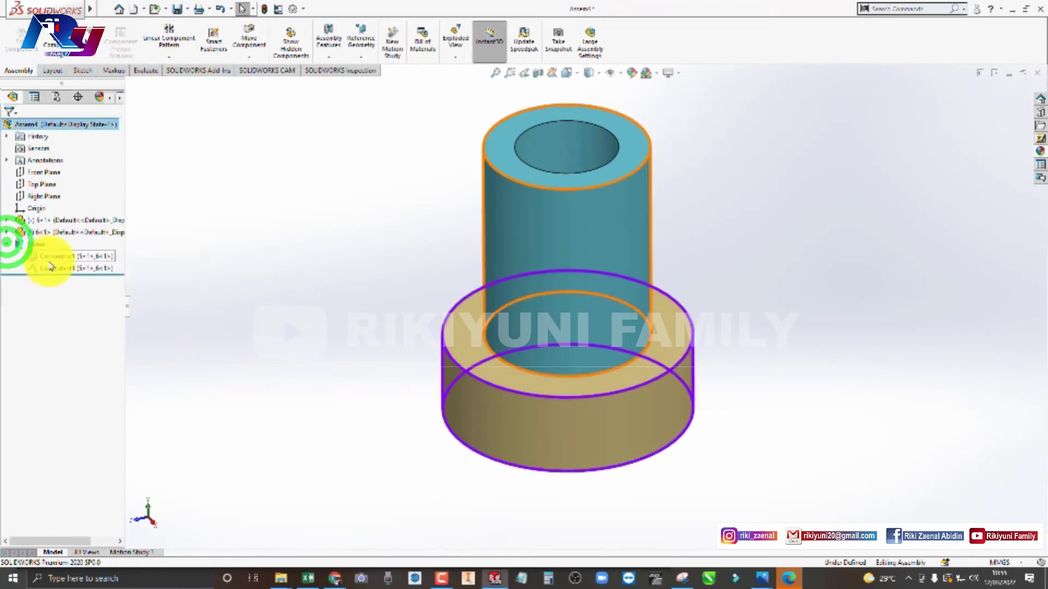
{"action": "left_click", "coordinate": [48, 256]}
{"action": "right_click", "coordinate": [48, 256]}
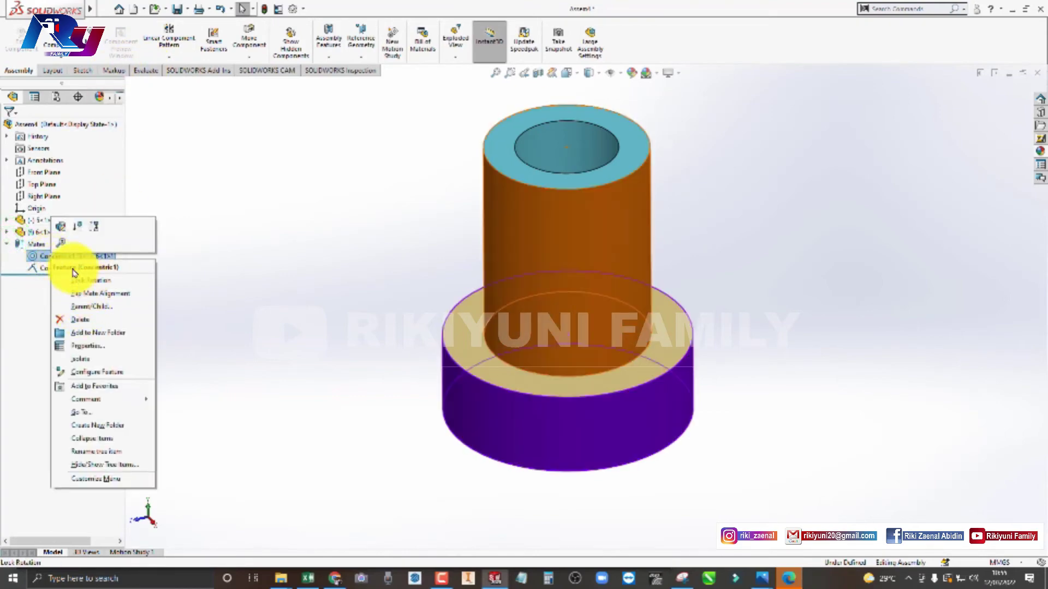
{"action": "left_click", "coordinate": [61, 225]}
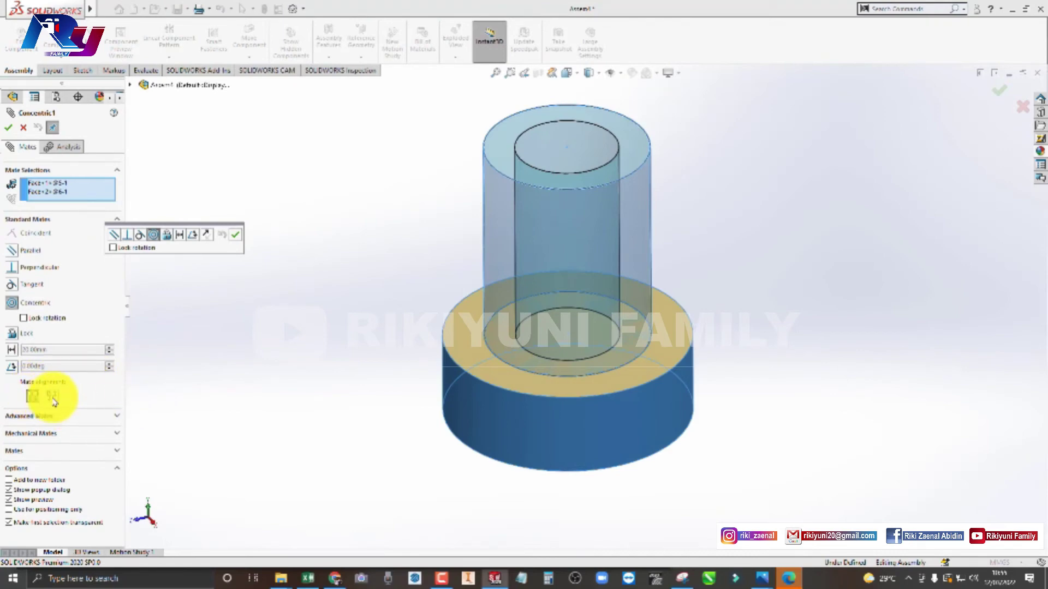
Switch Concentric1 to Anti-Aligned, acknowledge the warning, and accept the mate.
{"action": "left_click", "coordinate": [53, 399]}
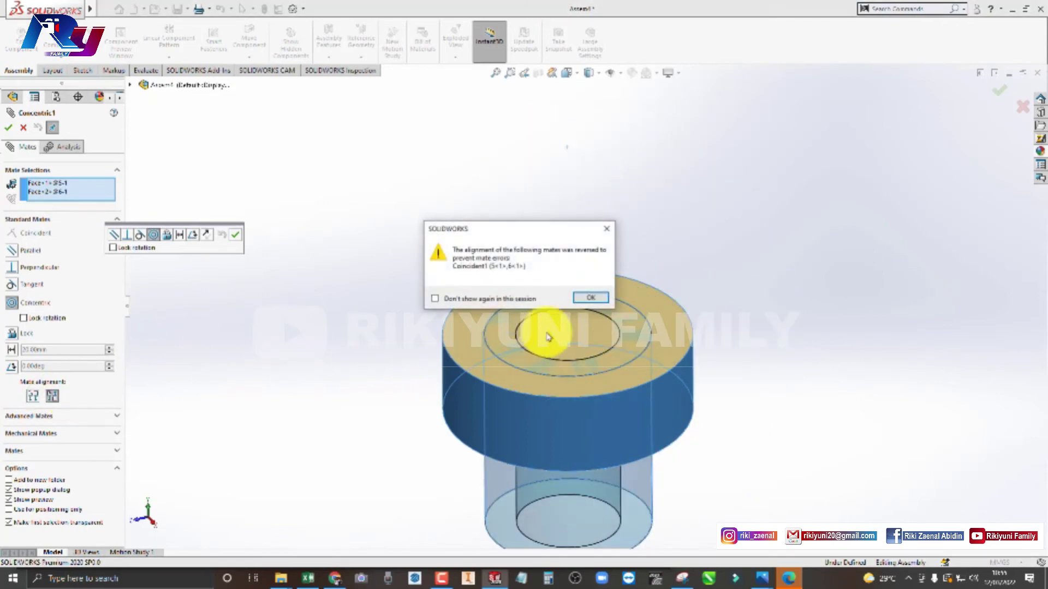
{"action": "left_click", "coordinate": [587, 297]}
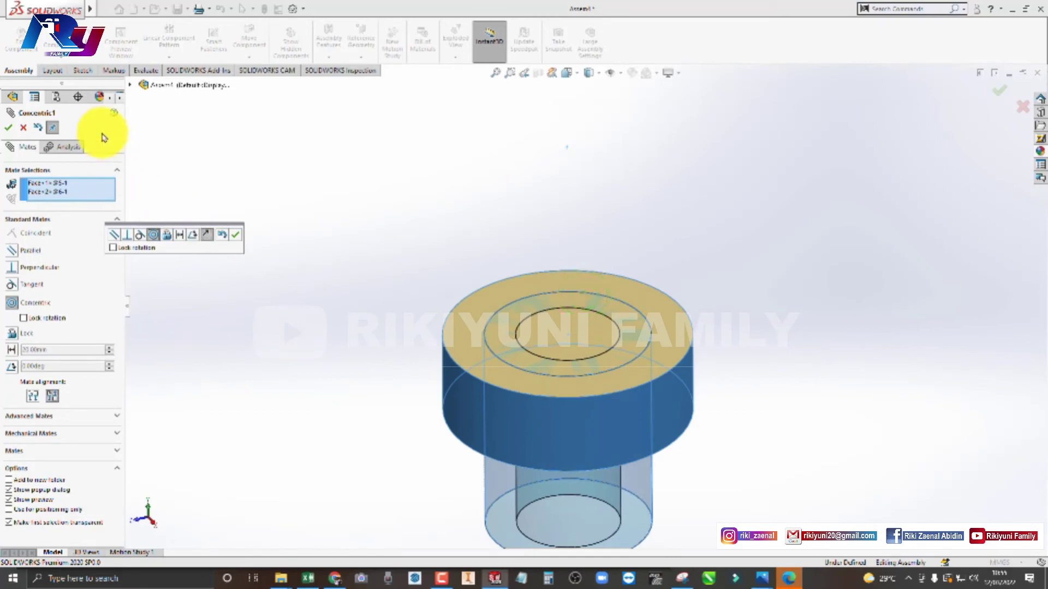
{"action": "left_click", "coordinate": [13, 128]}
Zoom to check the flipped tube, then close the Mate PropertyManager.
{"action": "scroll", "coordinate": [524, 304], "scroll_direction": "up", "scroll_amount": 2}
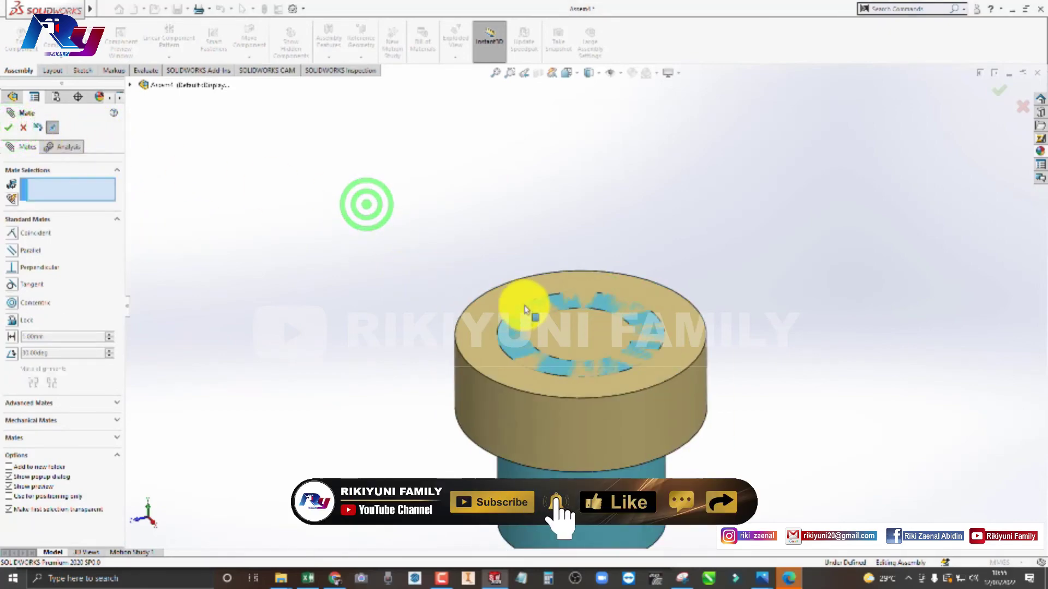
{"action": "scroll", "coordinate": [547, 320], "scroll_direction": "up", "scroll_amount": 2}
{"action": "scroll", "coordinate": [662, 410], "scroll_direction": "up", "scroll_amount": 2}
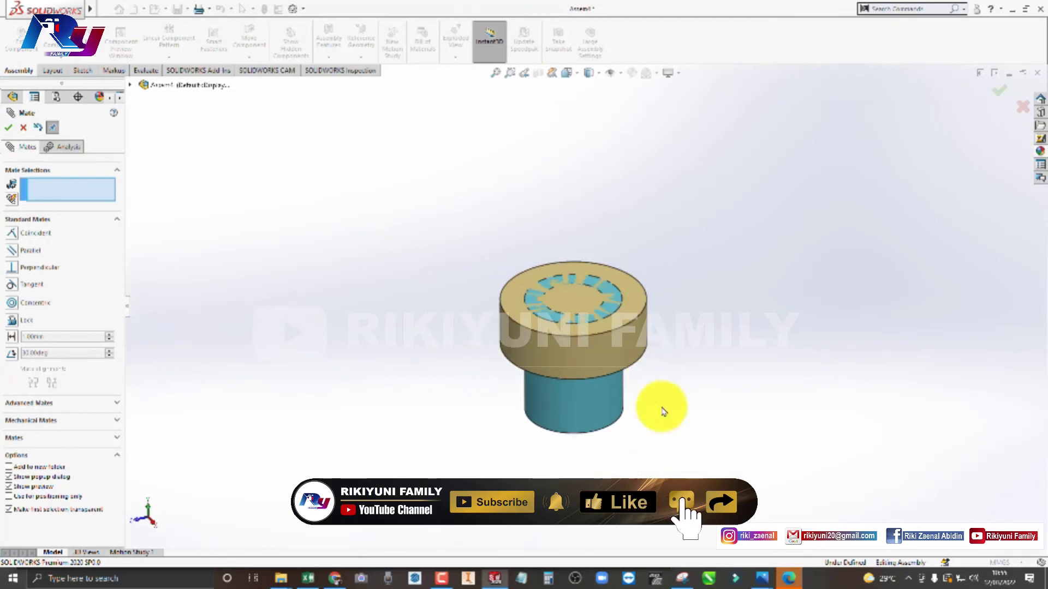
{"action": "scroll", "coordinate": [620, 382], "scroll_direction": "up", "scroll_amount": 1}
{"action": "scroll", "coordinate": [597, 351], "scroll_direction": "down", "scroll_amount": 1}
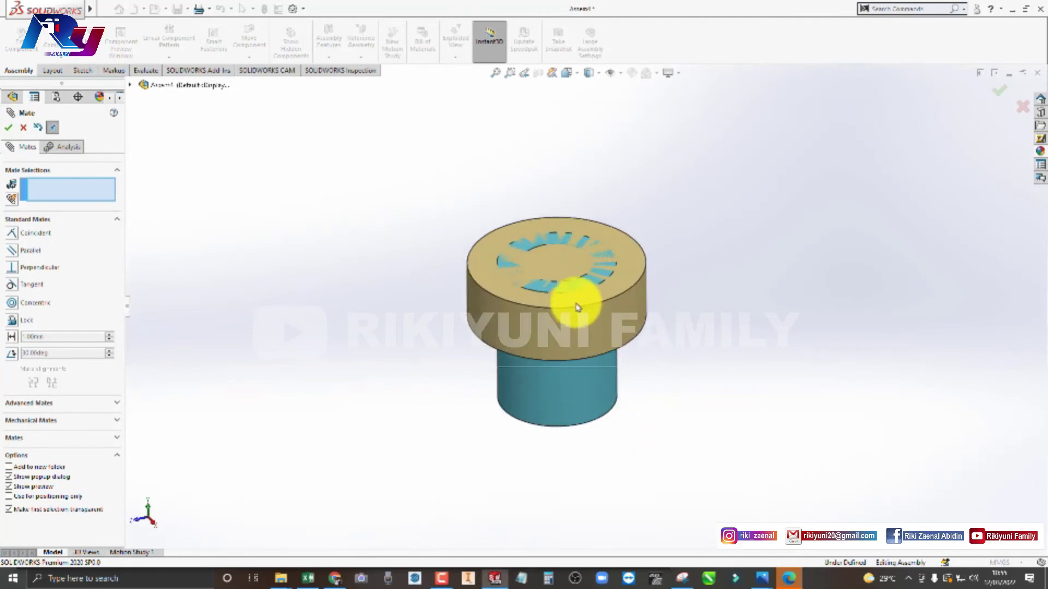
{"action": "scroll", "coordinate": [574, 299], "scroll_direction": "down", "scroll_amount": 3}
{"action": "scroll", "coordinate": [580, 304], "scroll_direction": "up", "scroll_amount": 3}
{"action": "scroll", "coordinate": [574, 304], "scroll_direction": "down", "scroll_amount": 2}
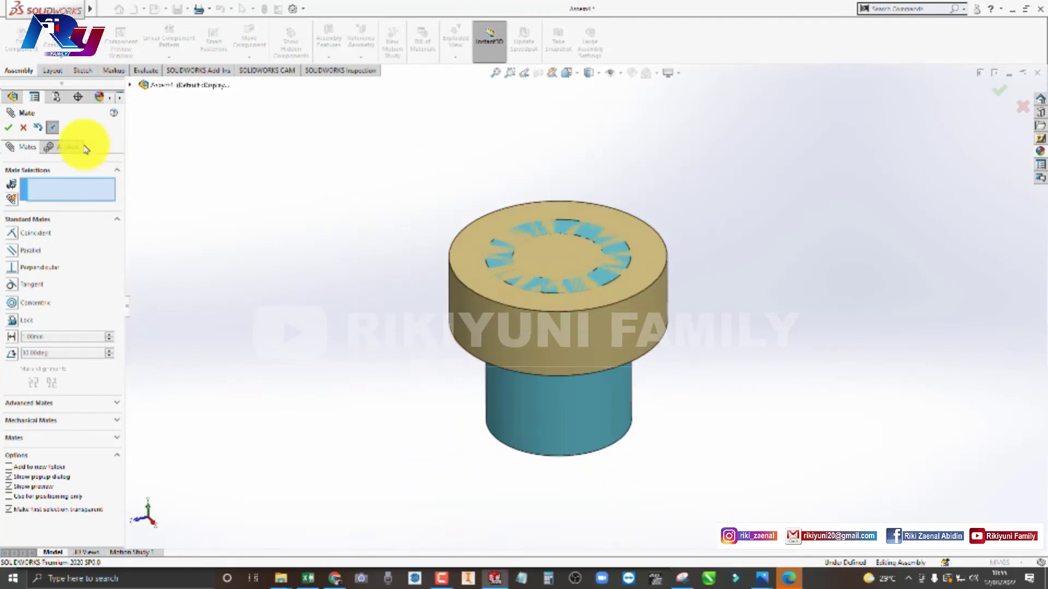
{"action": "left_click", "coordinate": [23, 130]}
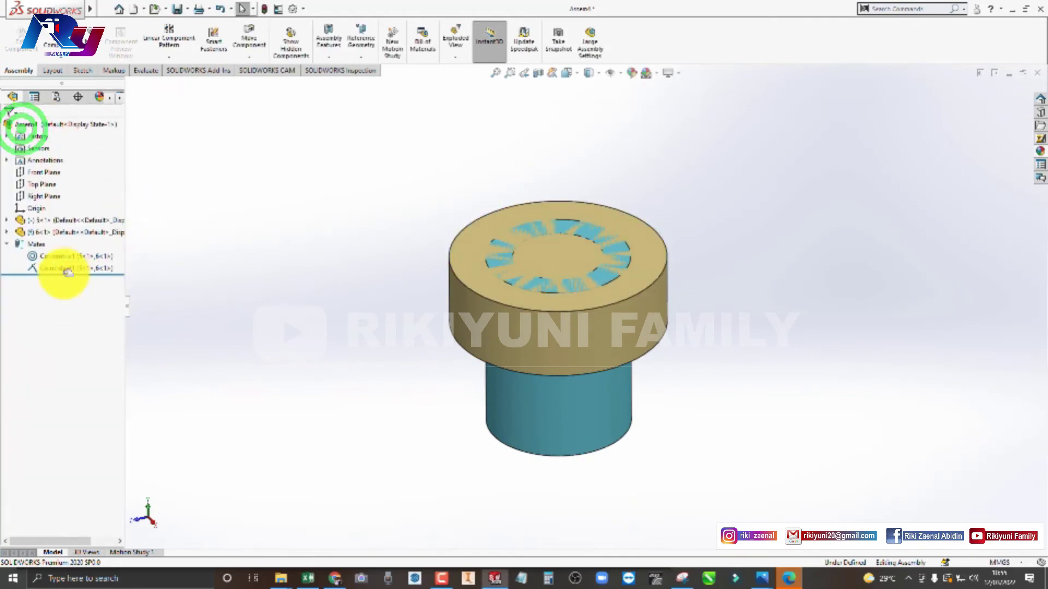
Edit Concentric1 again, toggling Aligned then back to Anti-Aligned so the tube points down.
{"action": "right_click", "coordinate": [49, 255]}
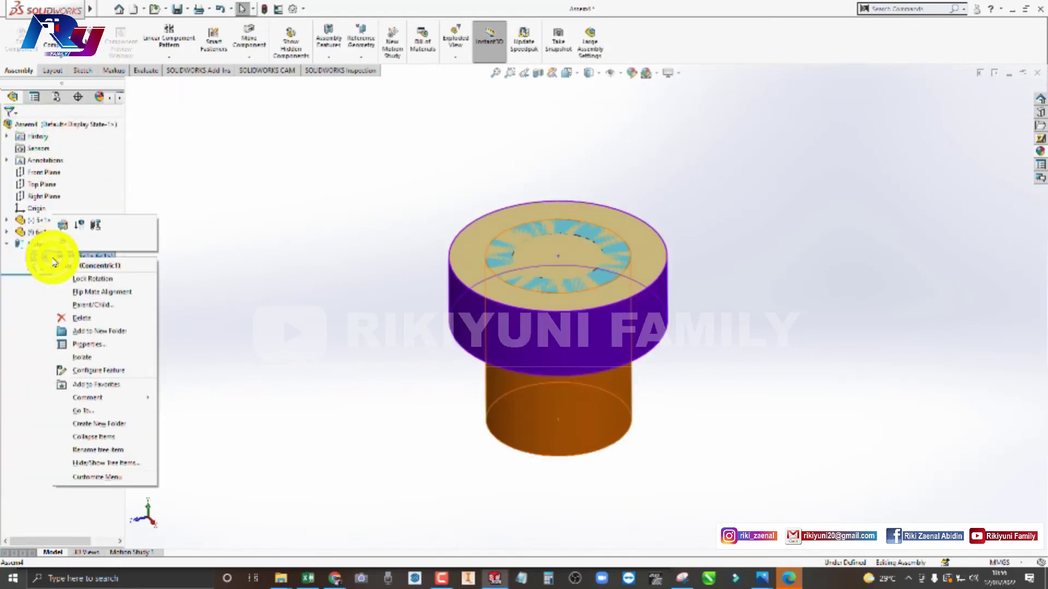
{"action": "left_click", "coordinate": [60, 225]}
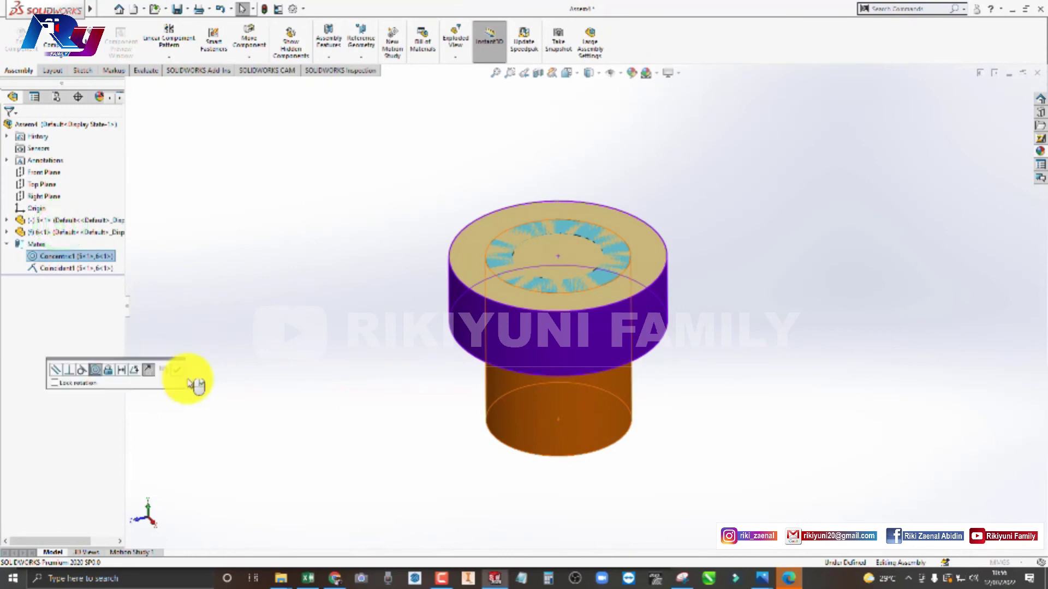
{"action": "left_click", "coordinate": [33, 396]}
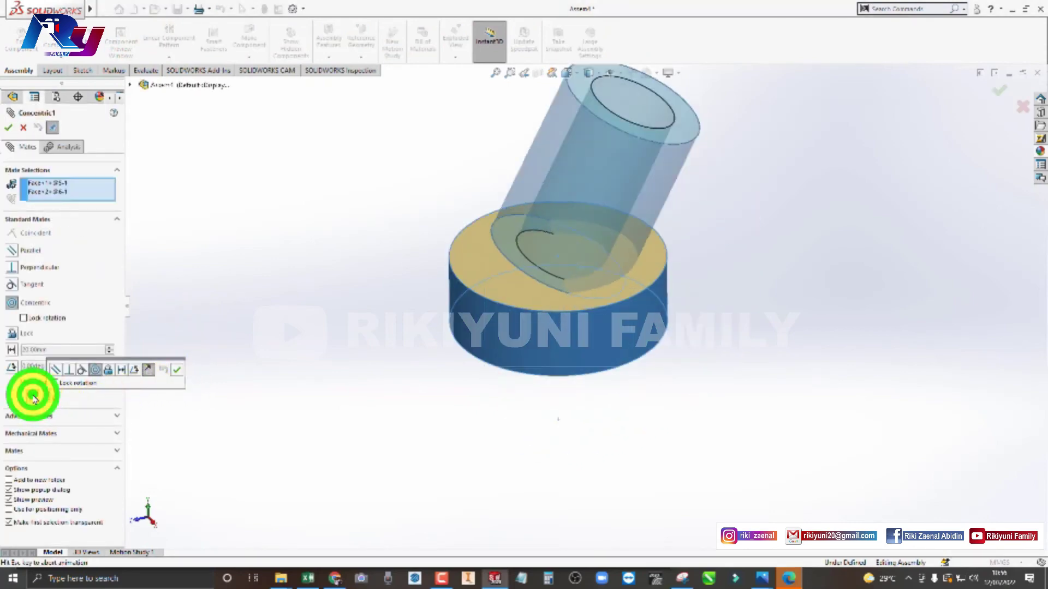
{"action": "left_click", "coordinate": [580, 297]}
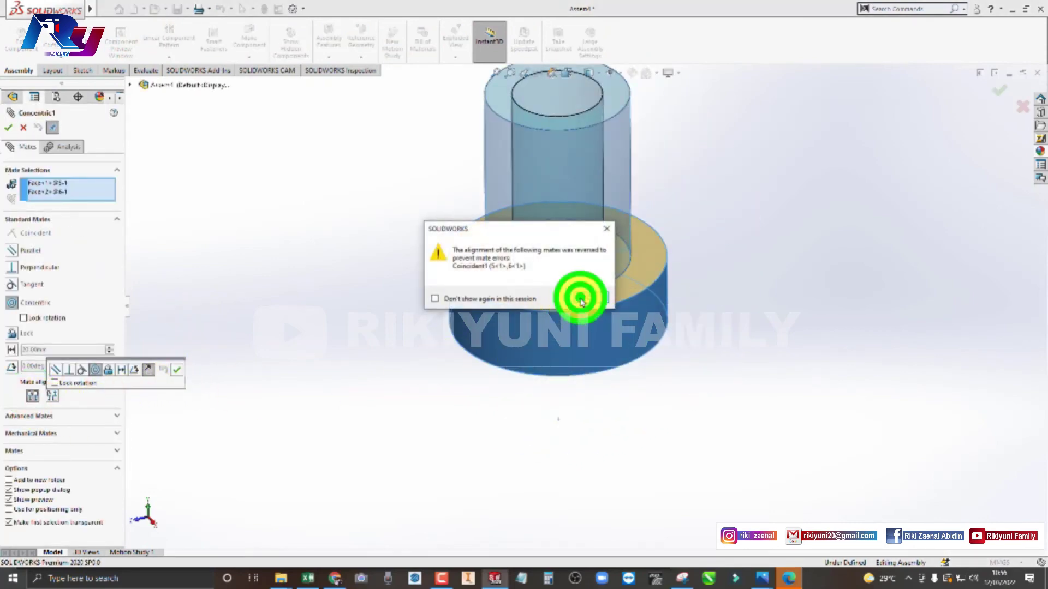
{"action": "left_click", "coordinate": [55, 396]}
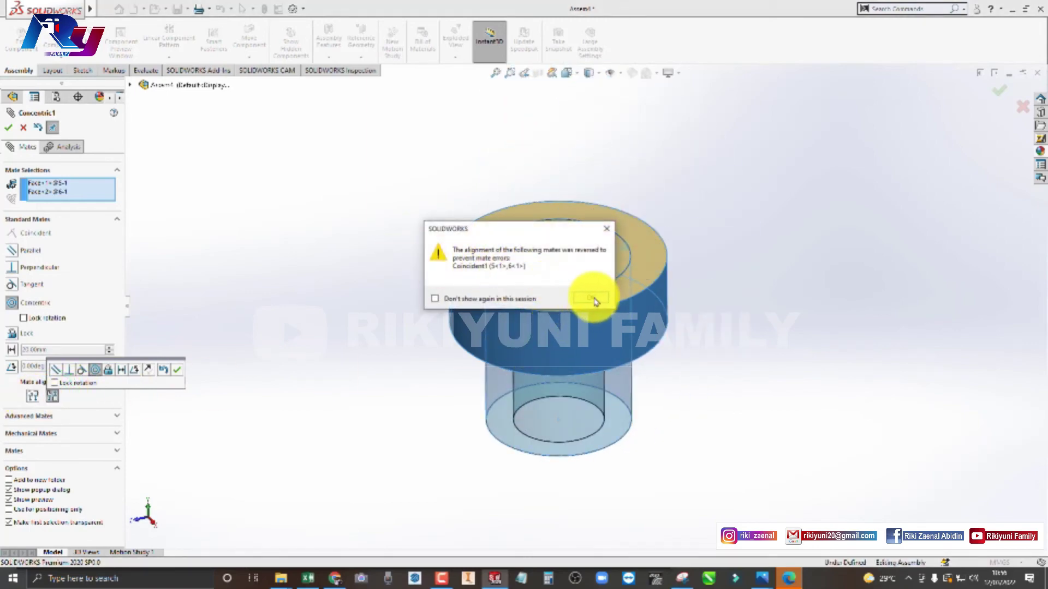
{"action": "left_click", "coordinate": [591, 297]}
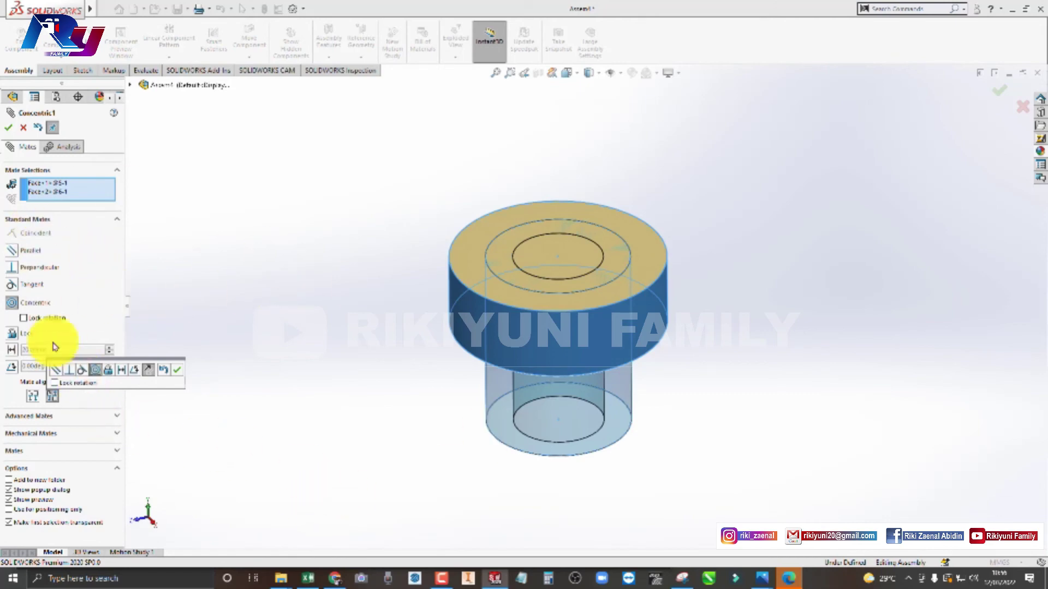
Enable Lock rotation on Concentric1 and close the mate, making the assembly Fully Defined.
{"action": "left_click", "coordinate": [24, 320]}
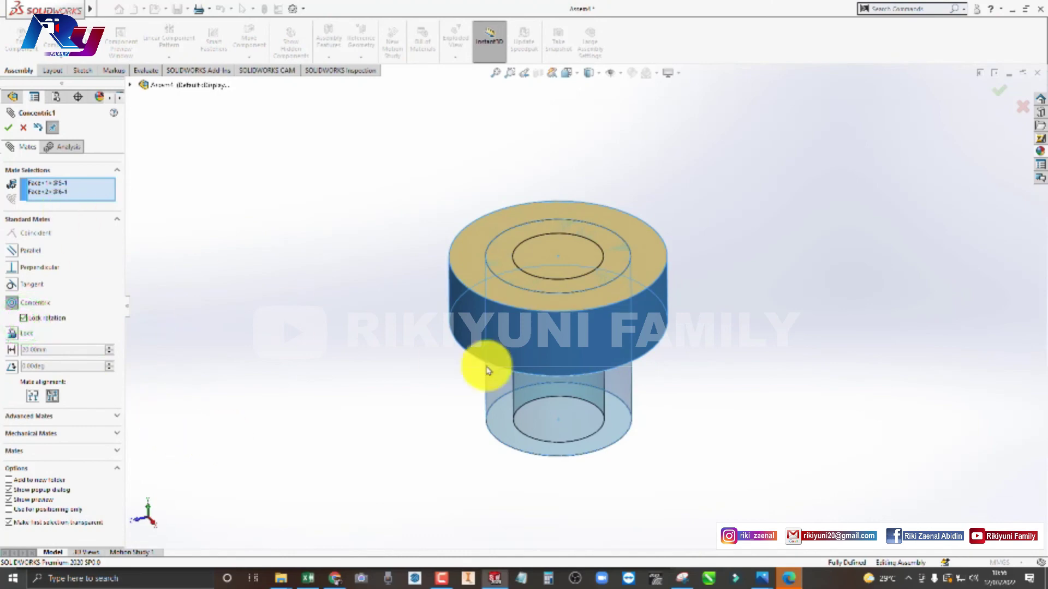
{"action": "left_click", "coordinate": [8, 127]}
{"action": "left_click", "coordinate": [533, 402]}
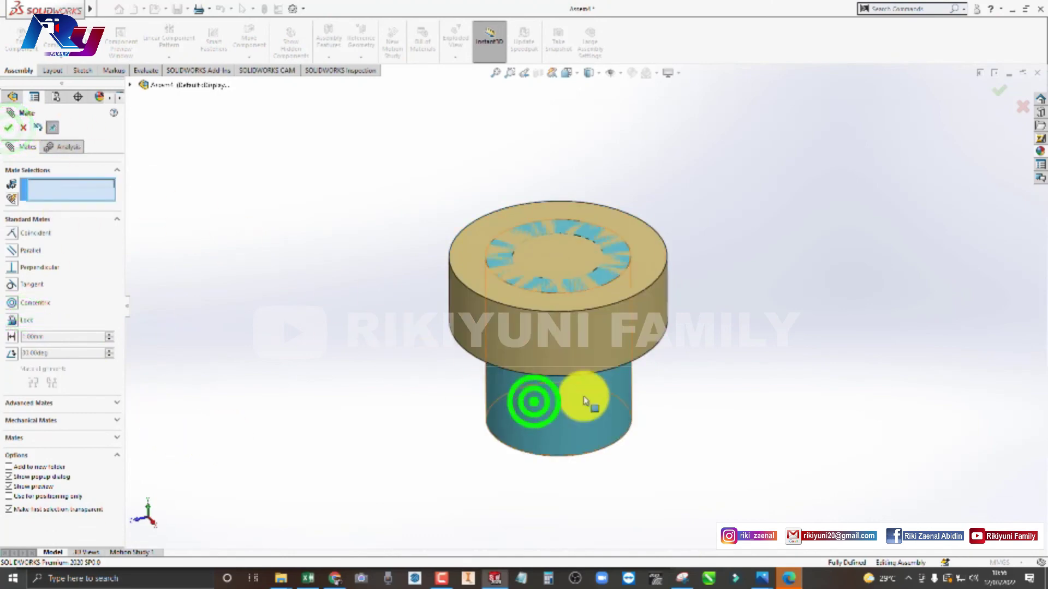
{"action": "left_click", "coordinate": [291, 315]}
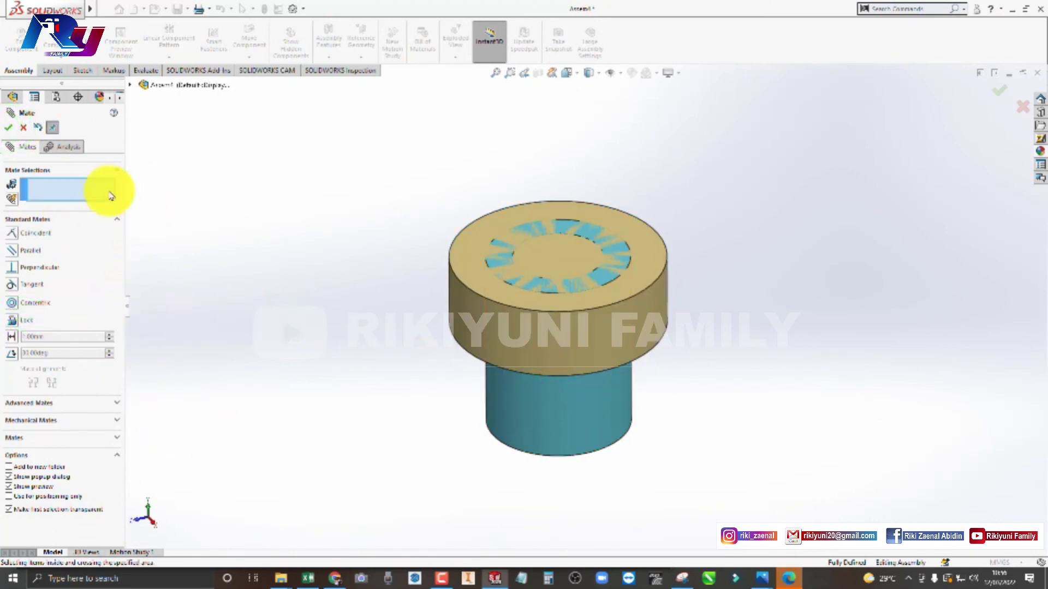
{"action": "left_click", "coordinate": [8, 127]}
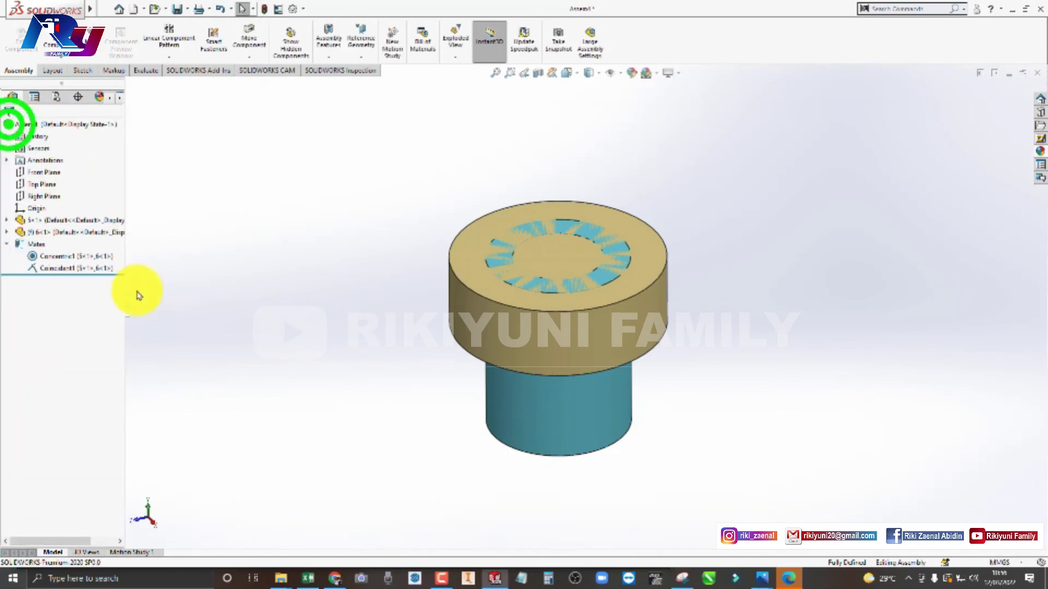
Verify that Concentric1 now offers Unlock Rotation.
{"action": "left_click", "coordinate": [49, 261]}
{"action": "right_click", "coordinate": [49, 257]}
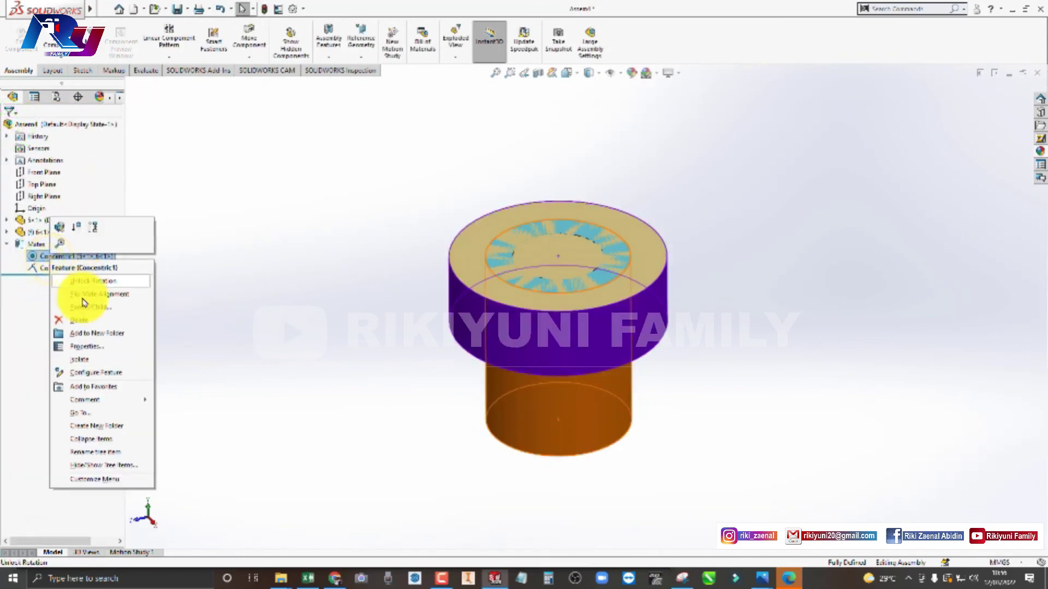
{"action": "left_click", "coordinate": [59, 228]}
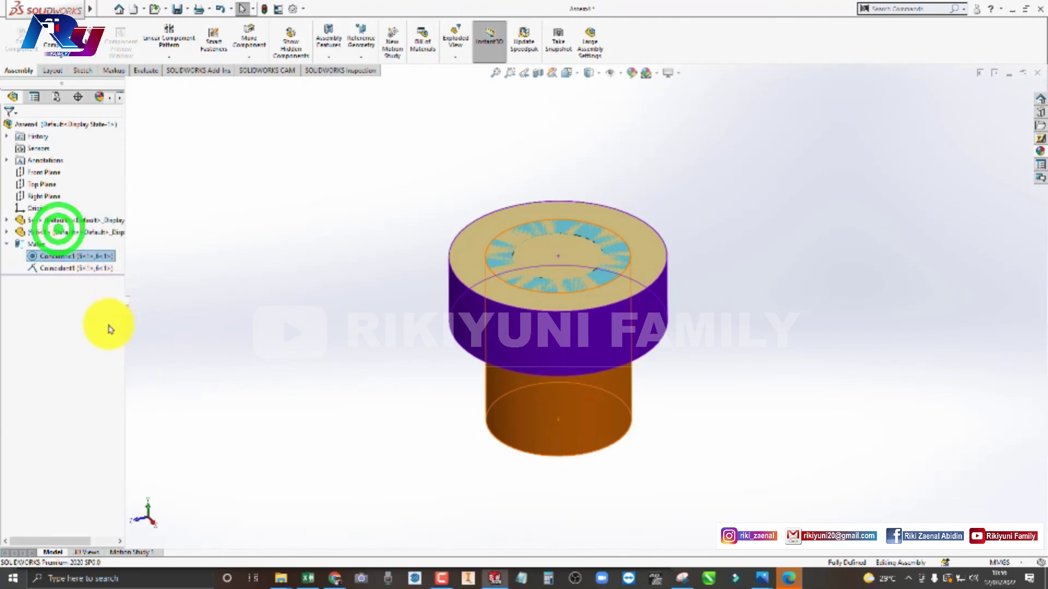